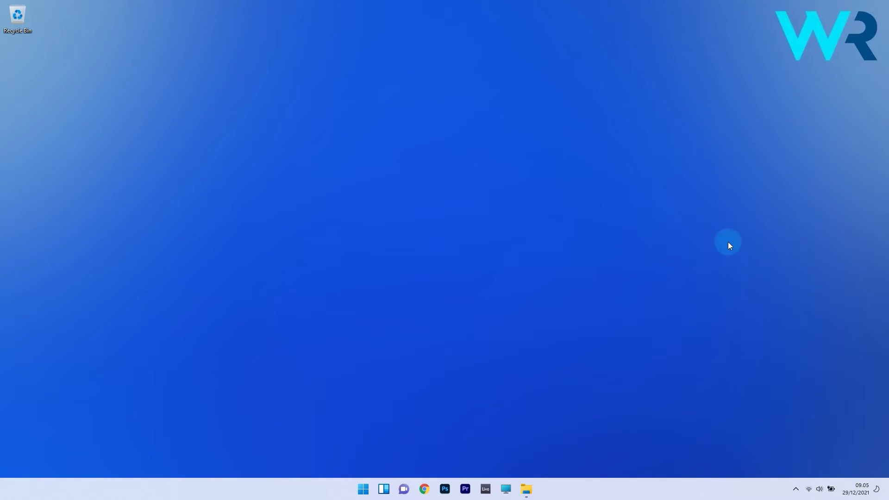
# Step: Reach the Sound settings page from the speaker tray icon to review the input device
pyautogui.rightClick(820, 488)
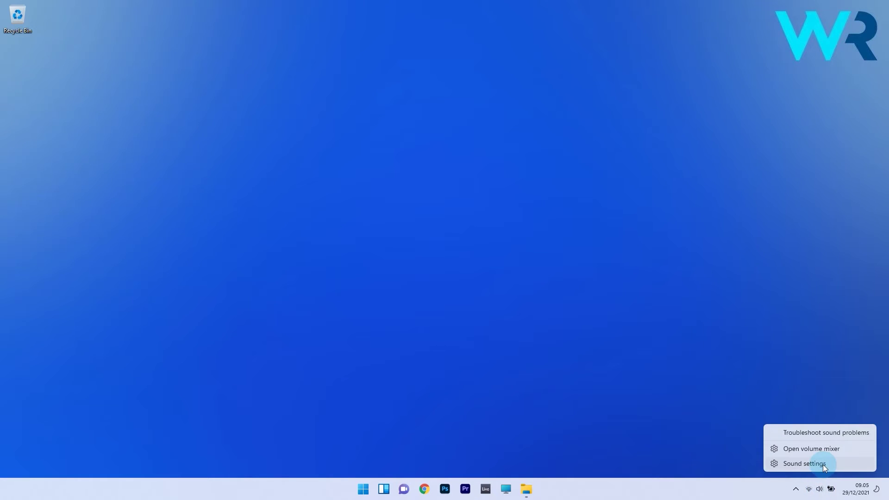
pyautogui.click(823, 464)
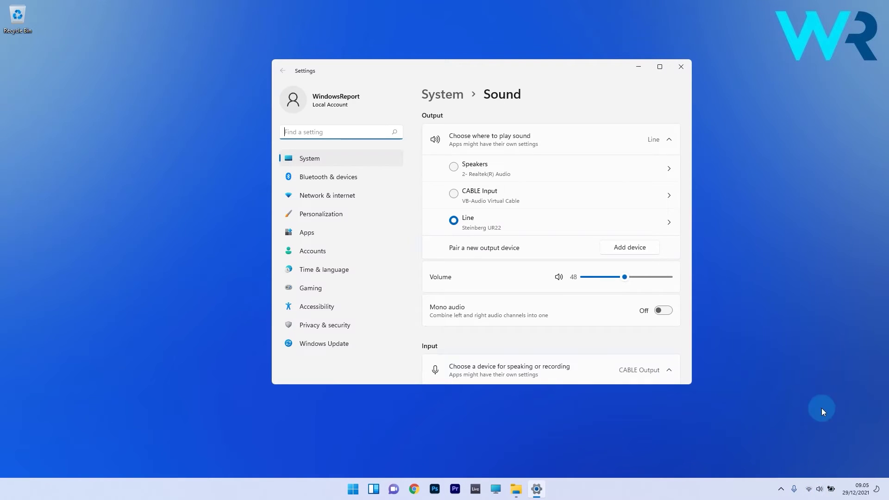
pyautogui.scroll(-3, 525, 234)
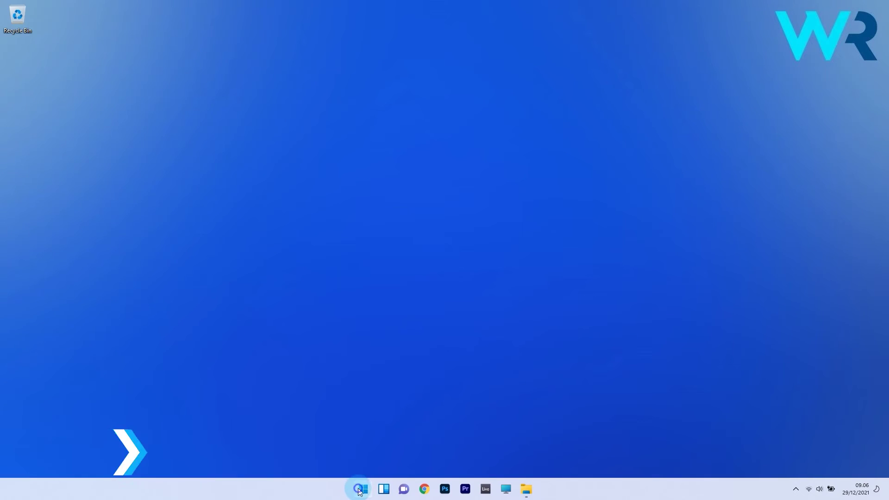
# Step: Launch Device Manager via Win+X and expand Sound, video and game controllers
pyautogui.press('super+x')
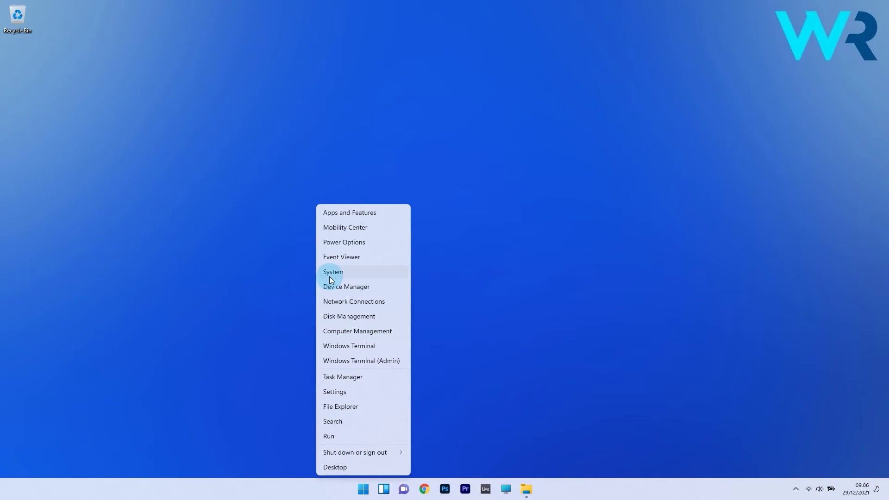
pyautogui.click(363, 287)
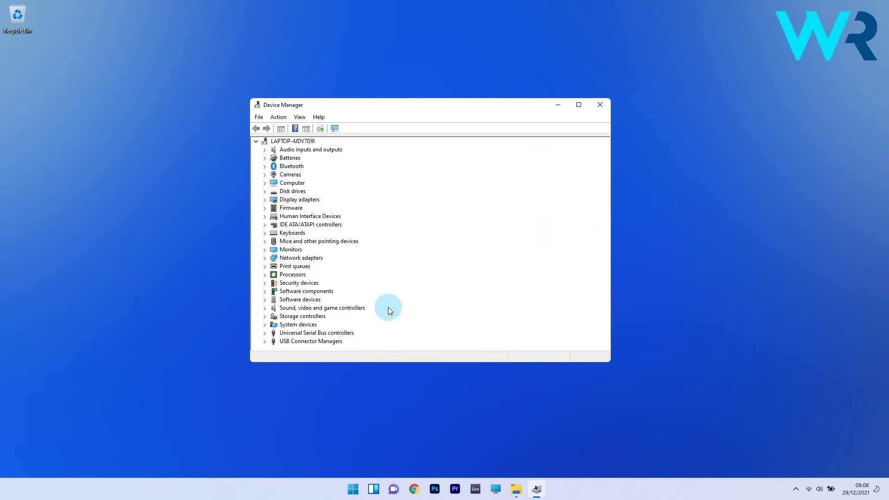
pyautogui.doubleClick(337, 308)
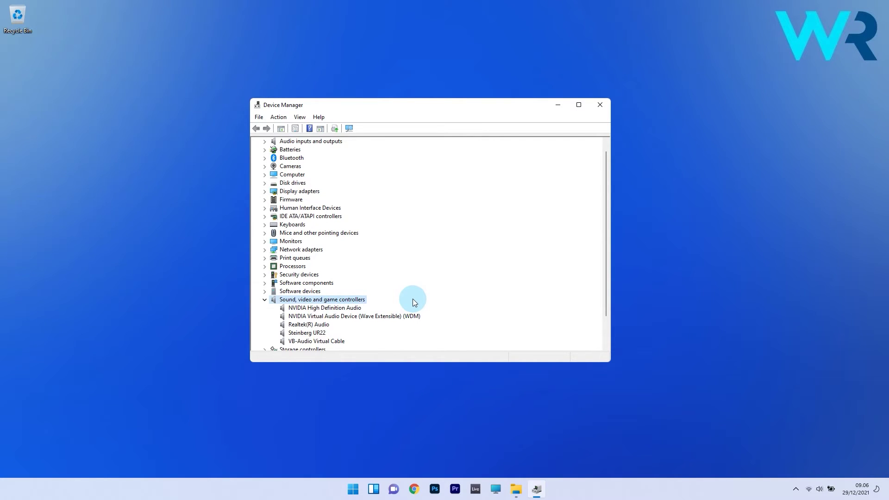
pyautogui.scroll(-1, 412, 299)
# Step: Update the Realtek(R) Audio driver, letting Windows search automatically for drivers
pyautogui.rightClick(314, 300)
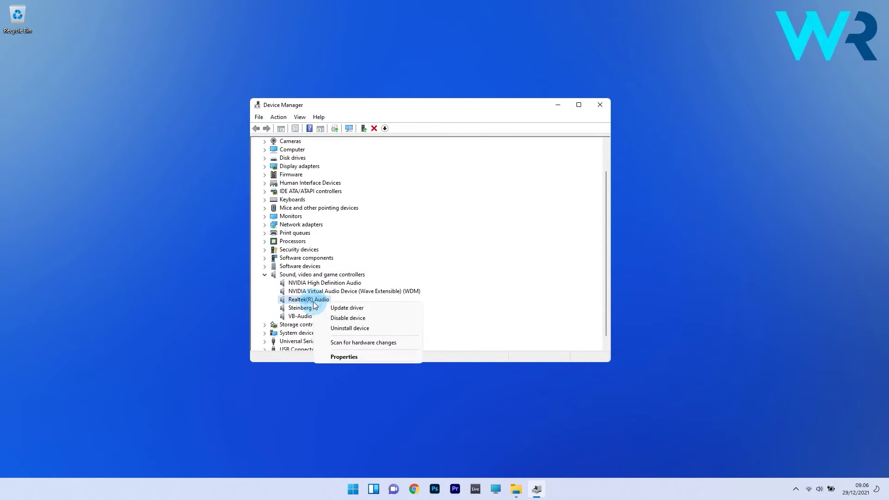
pyautogui.click(338, 308)
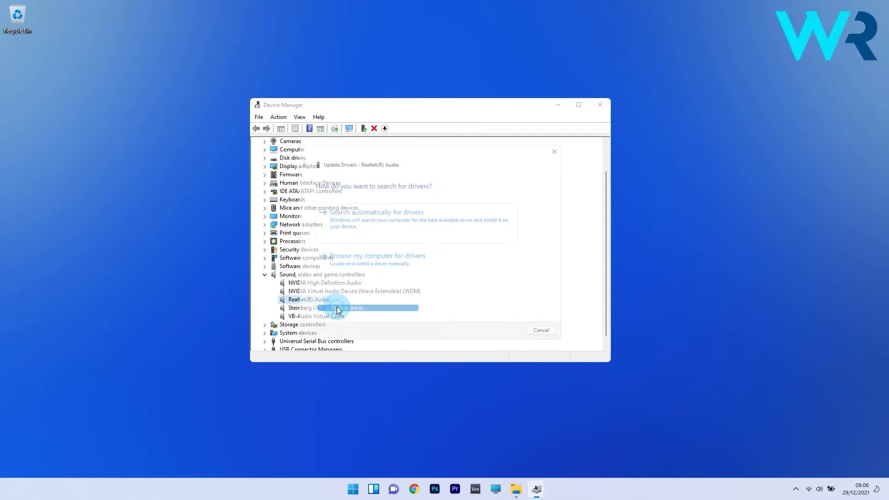
pyautogui.click(383, 226)
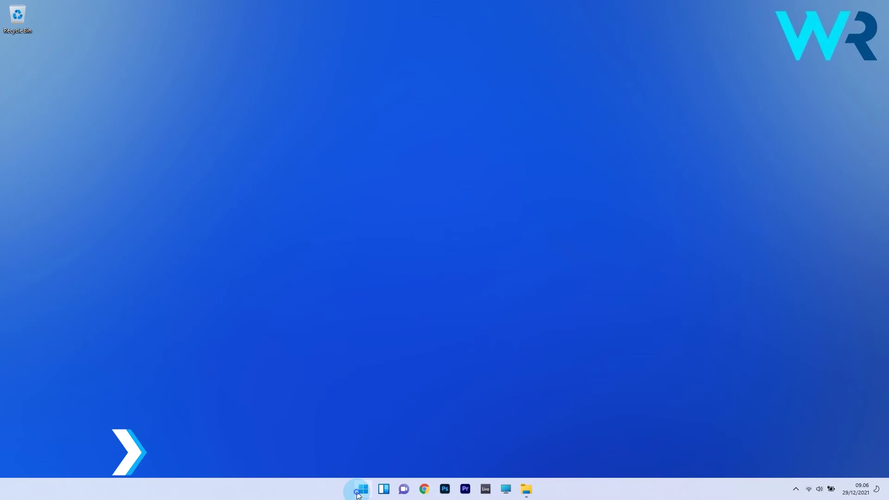
# Step: From Settings > System > Troubleshoot > Other troubleshooters, run the Recording Audio troubleshooter
pyautogui.press('super')
pyautogui.click(556, 219)
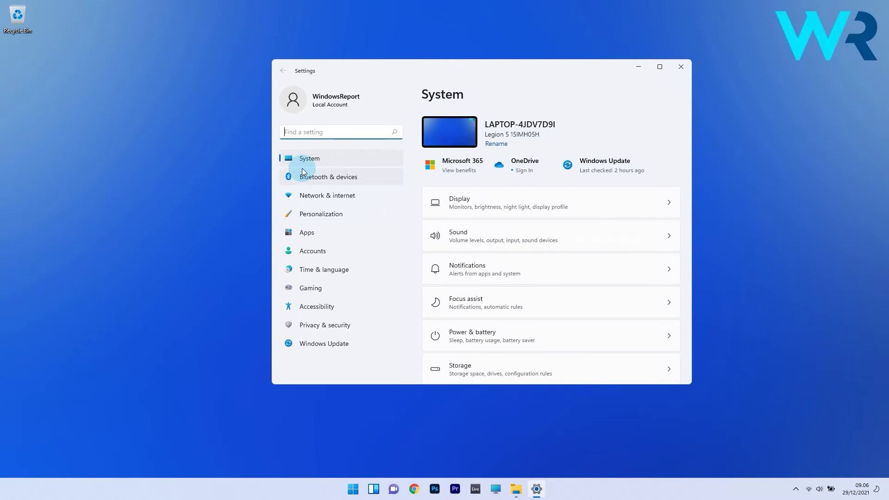
pyautogui.scroll(-3, 554, 243)
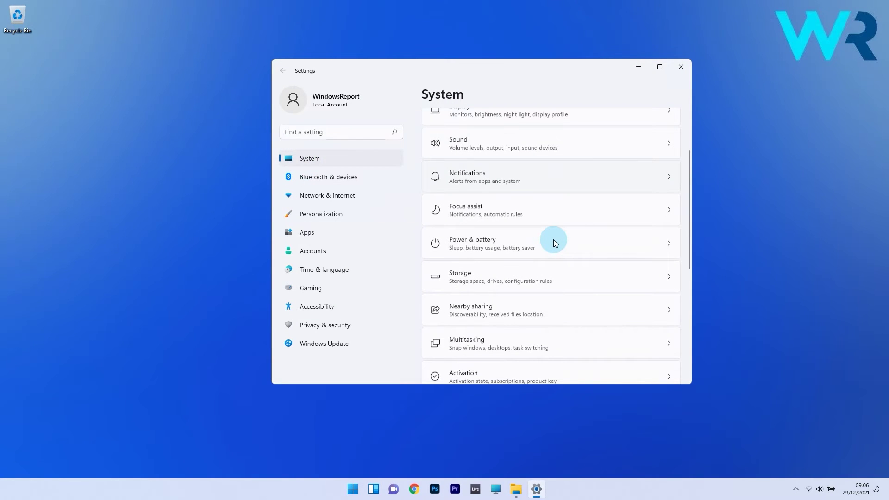
pyautogui.scroll(-3, 553, 242)
pyautogui.scroll(-4, 554, 242)
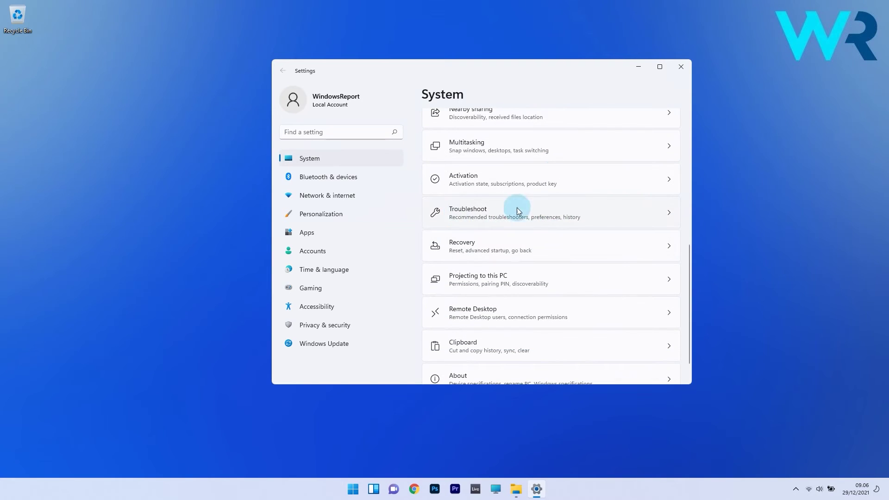
pyautogui.click(665, 214)
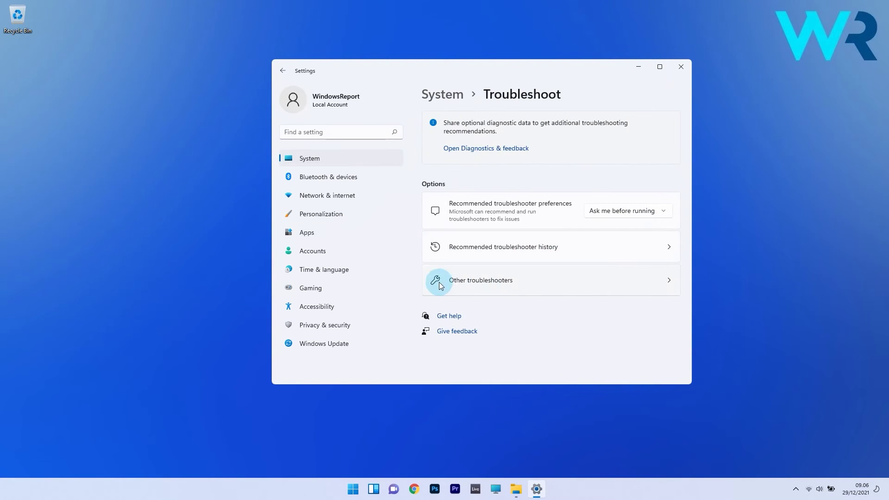
pyautogui.click(615, 287)
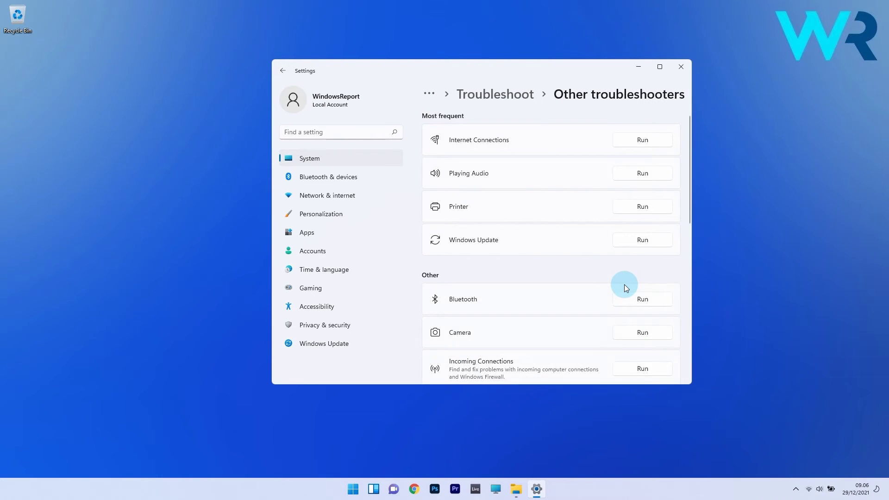
pyautogui.scroll(-4, 564, 268)
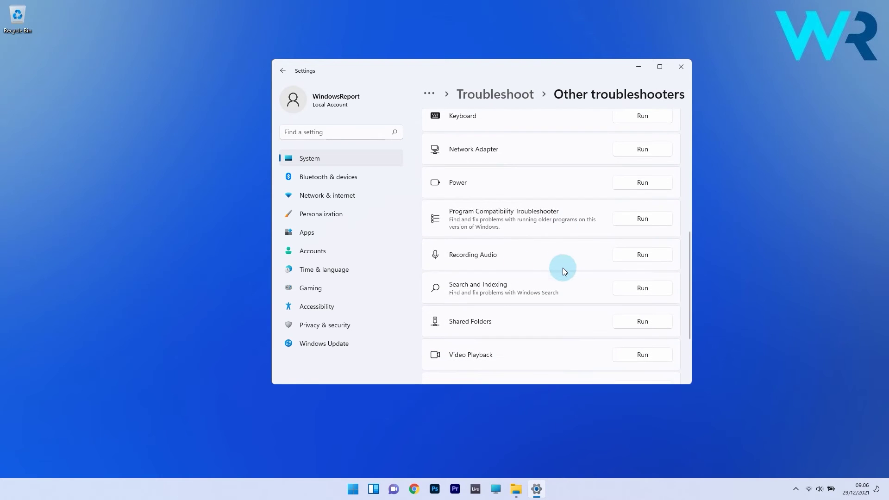
pyautogui.click(627, 257)
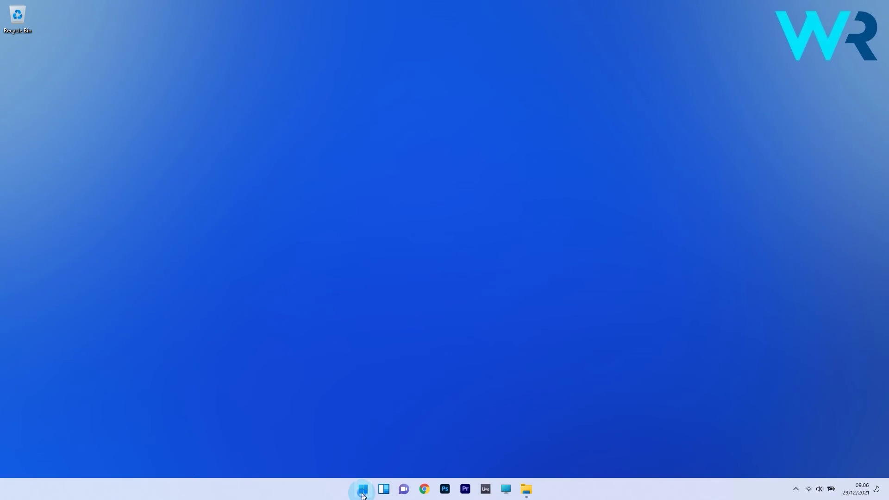
# Step: In Privacy & security > Microphone, keep app access On and switch Cortana's microphone access Off
pyautogui.click(363, 489)
pyautogui.click(557, 217)
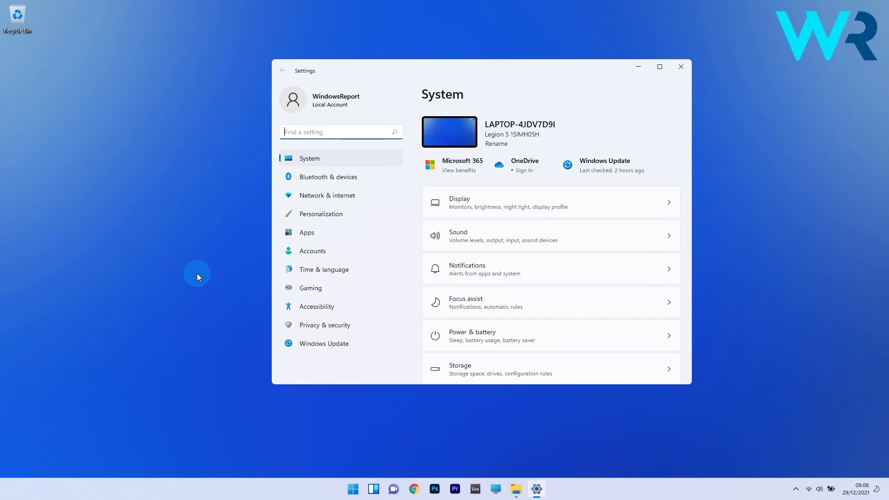
pyautogui.click(319, 326)
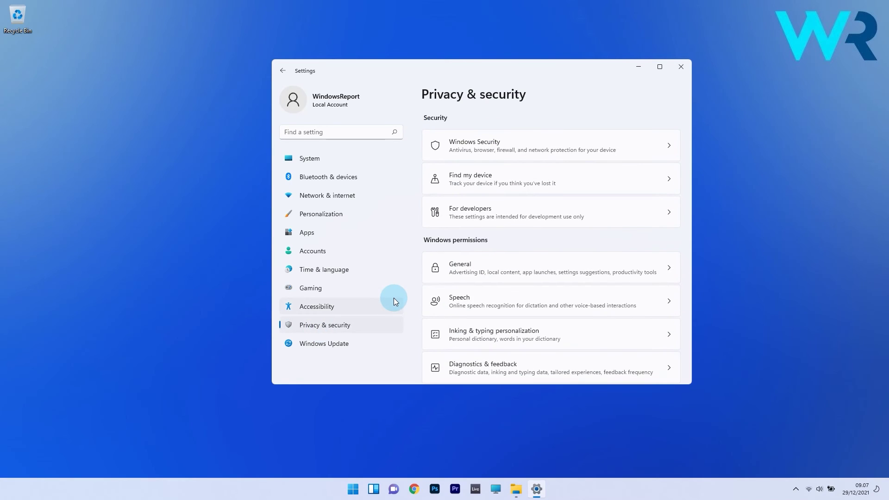
pyautogui.scroll(-2, 525, 245)
pyautogui.scroll(-1, 524, 245)
pyautogui.scroll(-2, 518, 247)
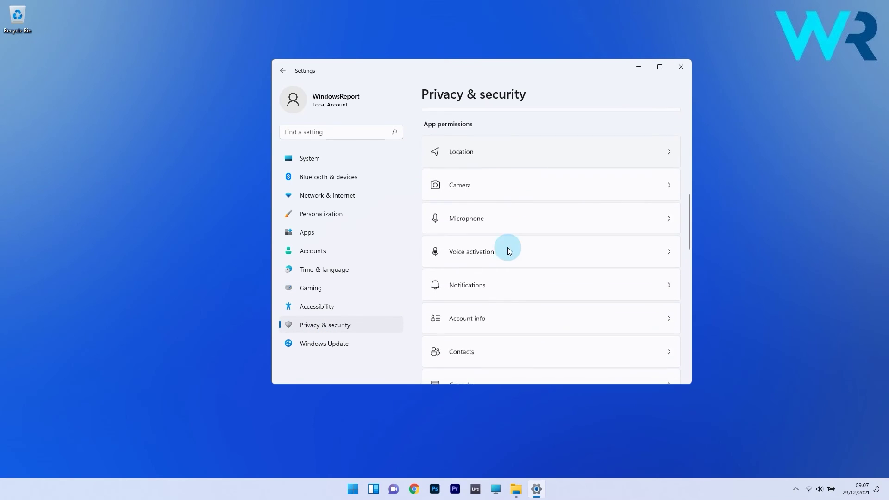
pyautogui.click(672, 218)
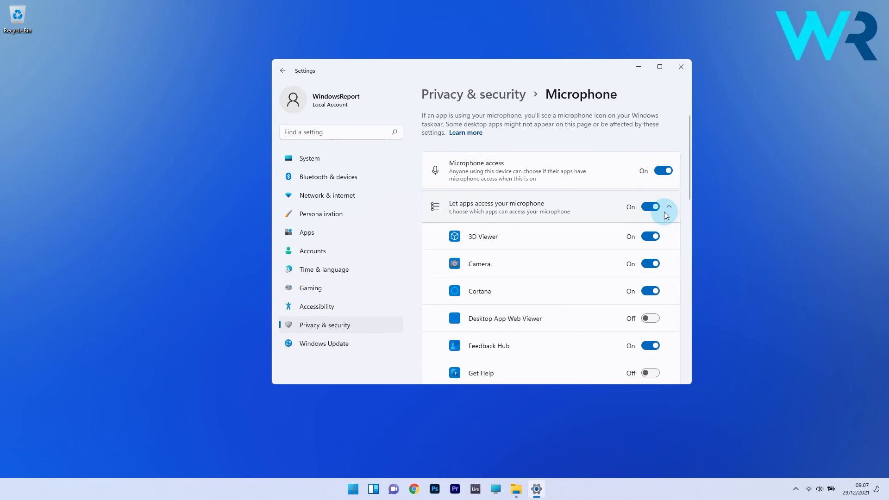
pyautogui.scroll(-3, 647, 250)
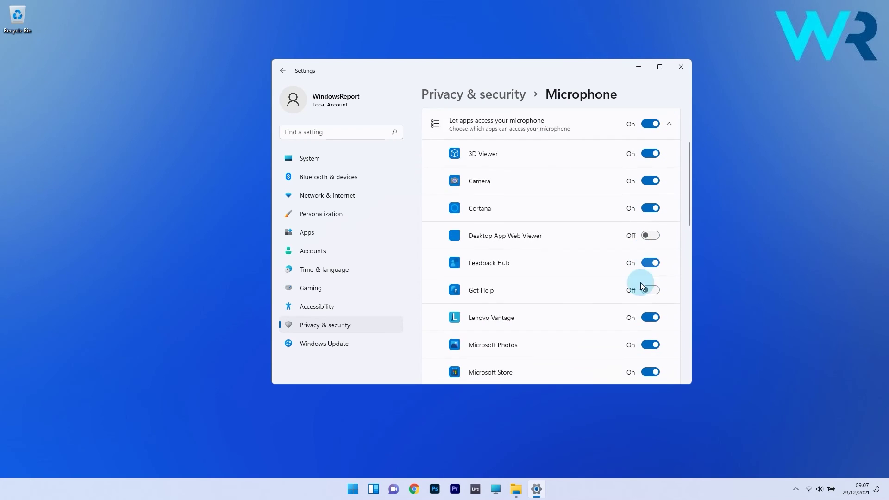
pyautogui.click(657, 202)
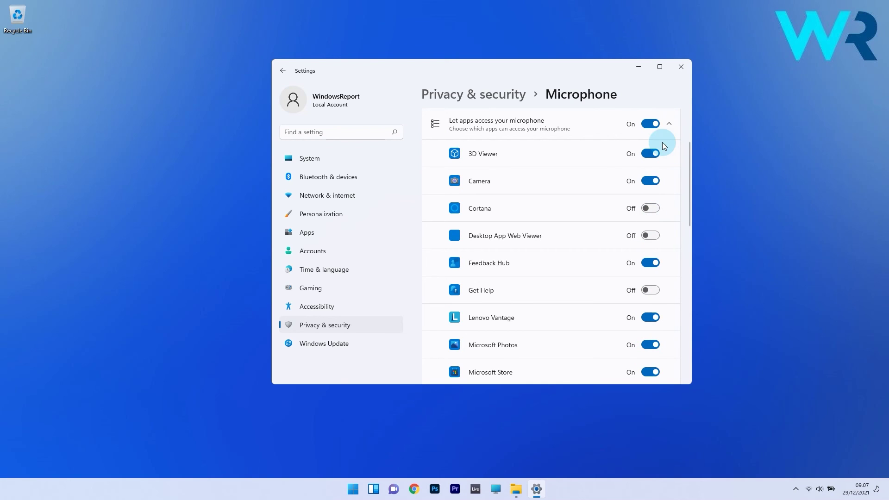